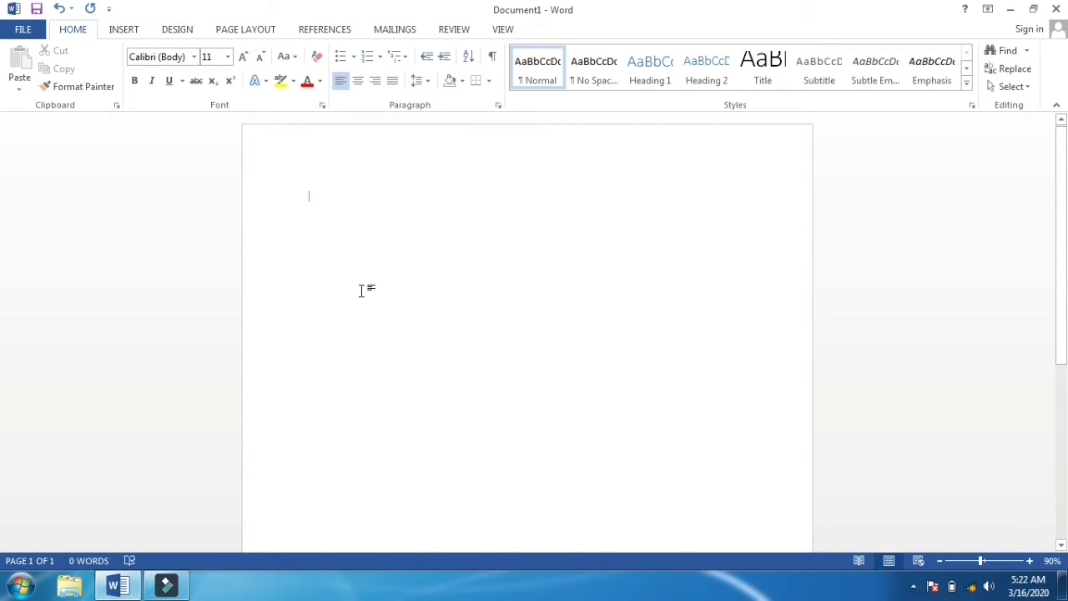
- Turn on the Ruler from the View tab so both rulers frame the blank page
click(468, 133)
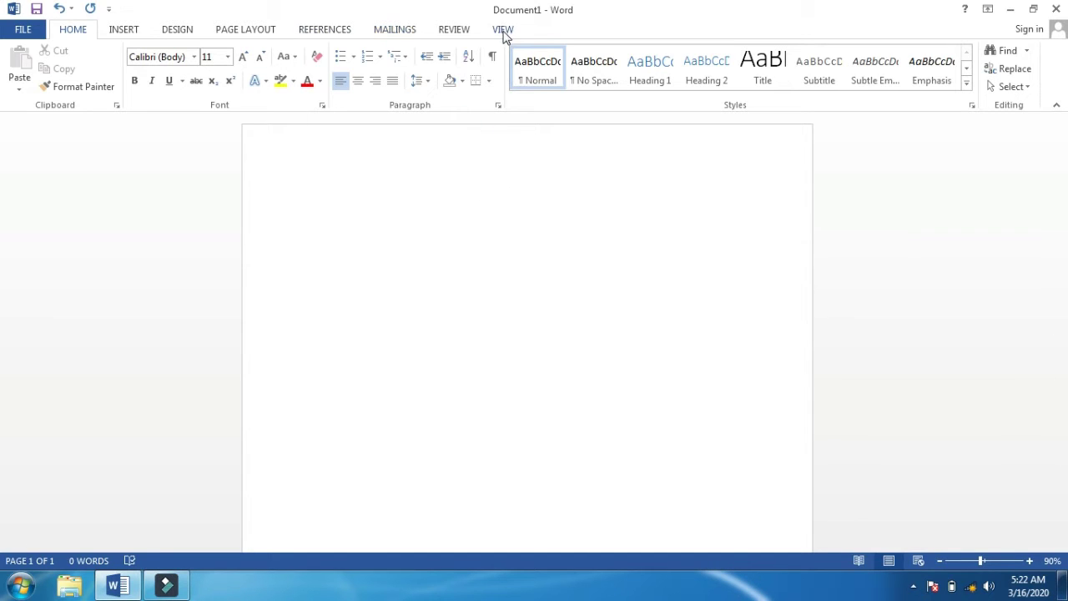
click(501, 33)
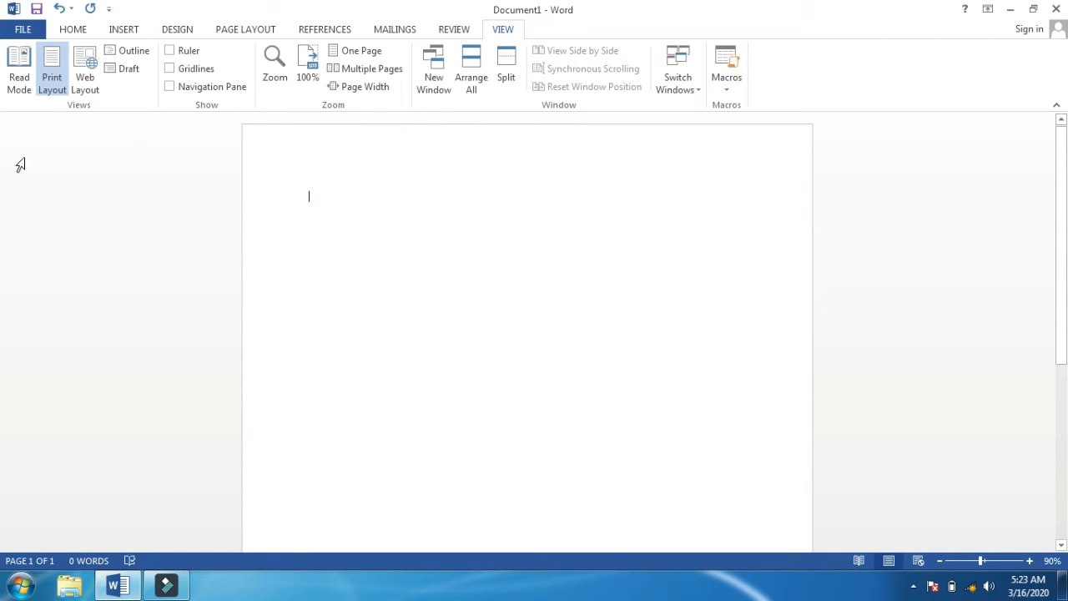
click(185, 51)
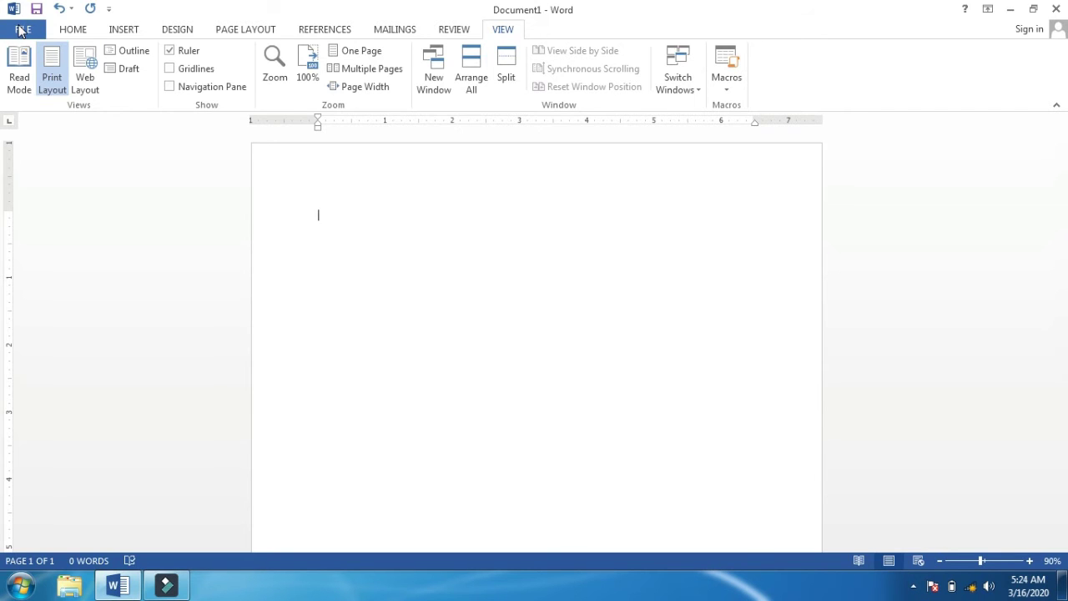
- Open Word Options from the File backstage
click(22, 31)
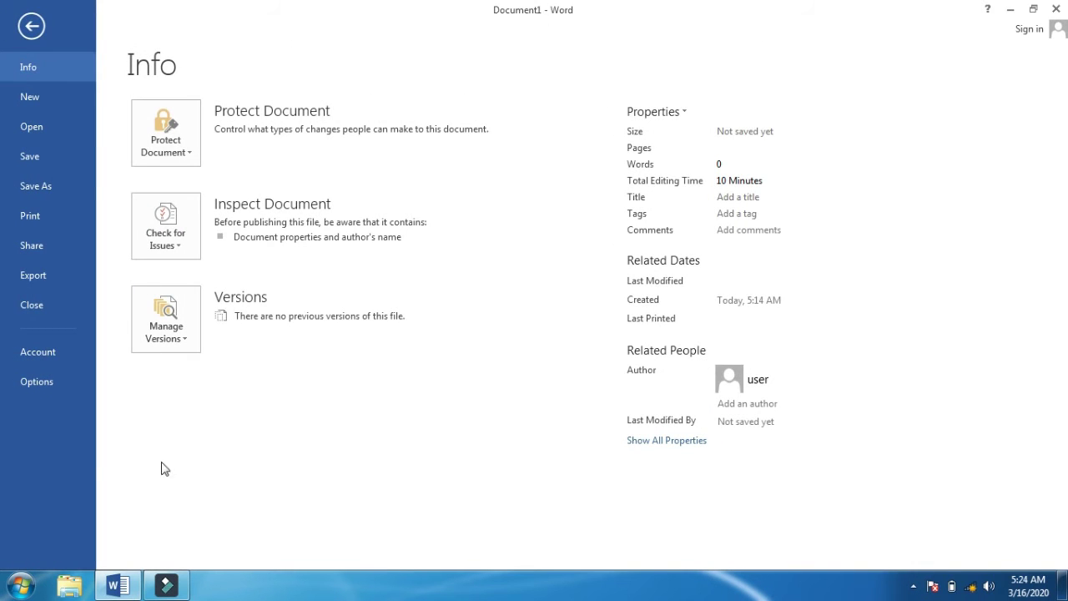
click(43, 389)
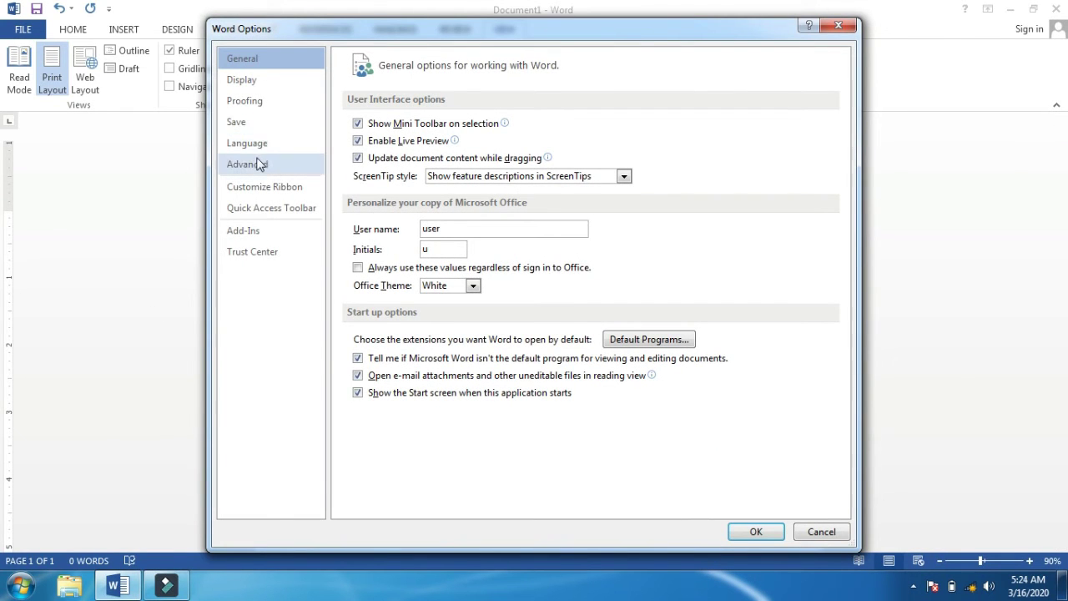
- Under Advanced, set 'Show measurements in units of' to Centimeters and confirm with OK
click(294, 165)
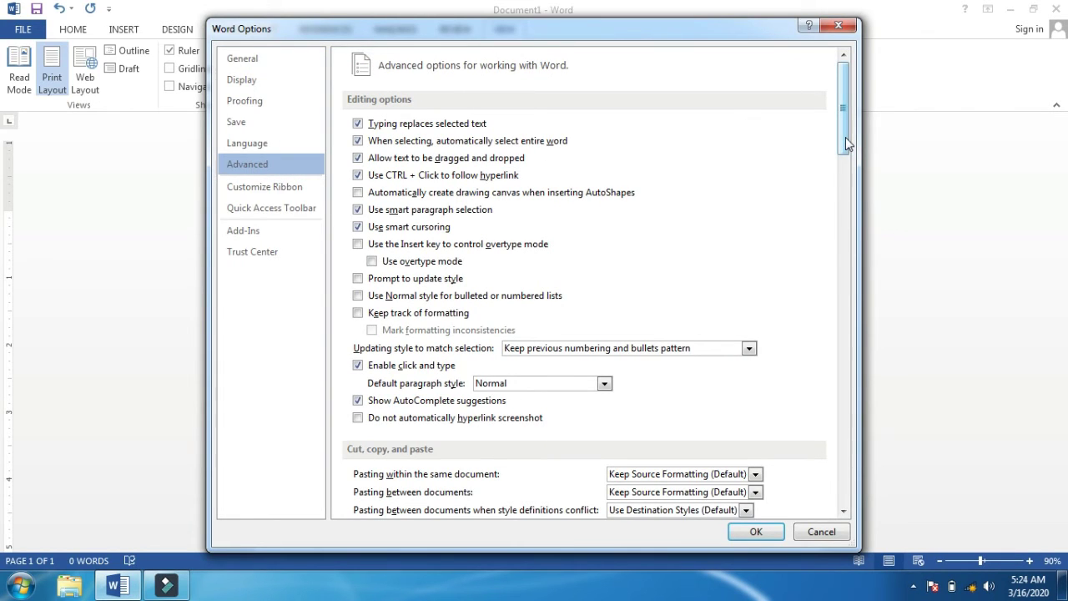
mouse_move(846, 143)
mouse_down()
mouse_move(846, 260)
mouse_move(649, 300)
mouse_up()
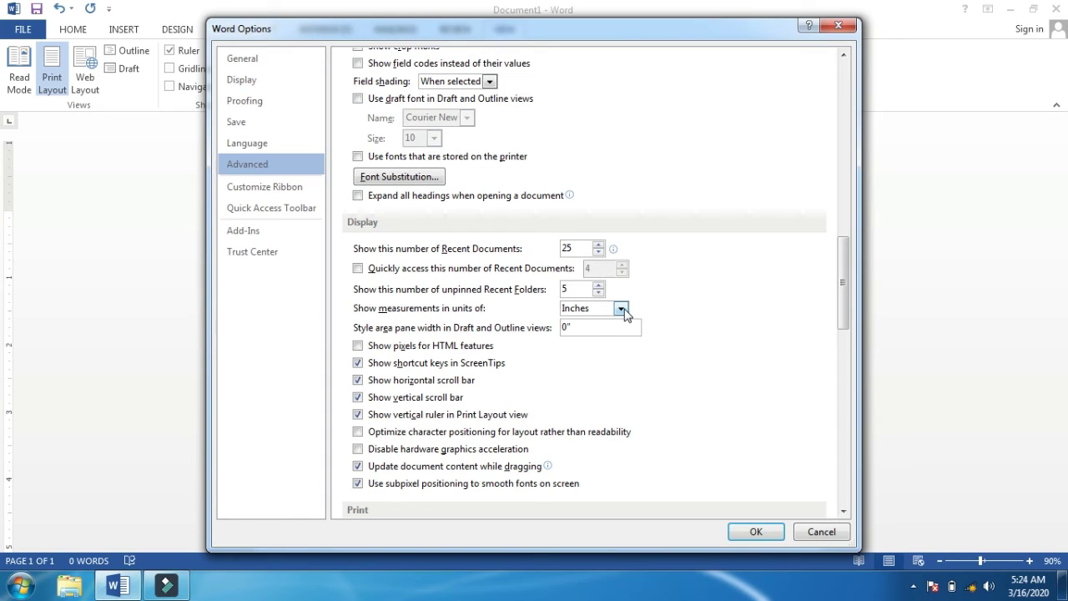
click(622, 309)
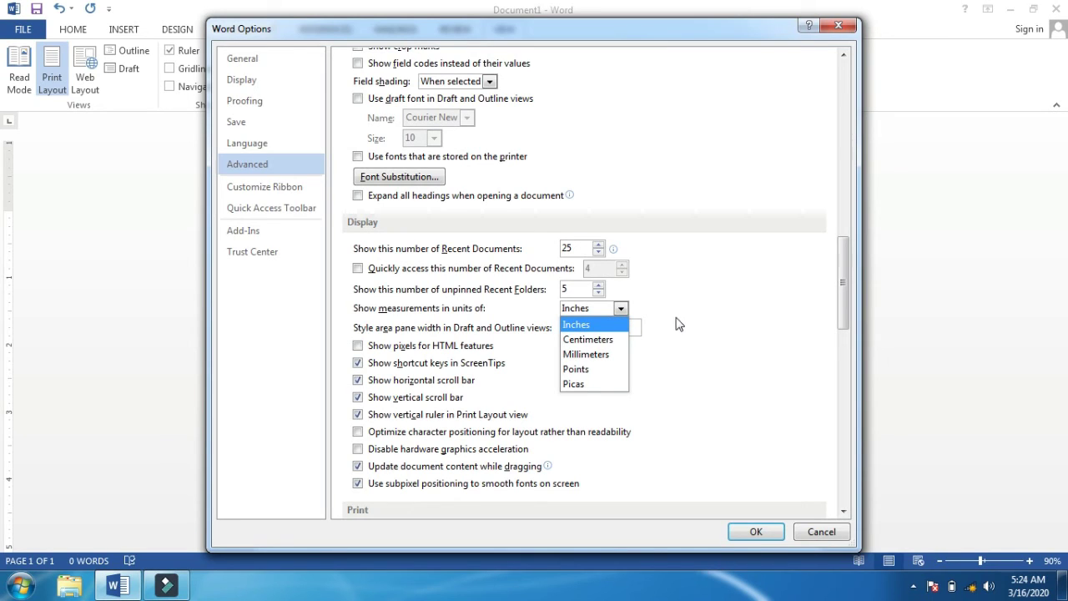
click(618, 342)
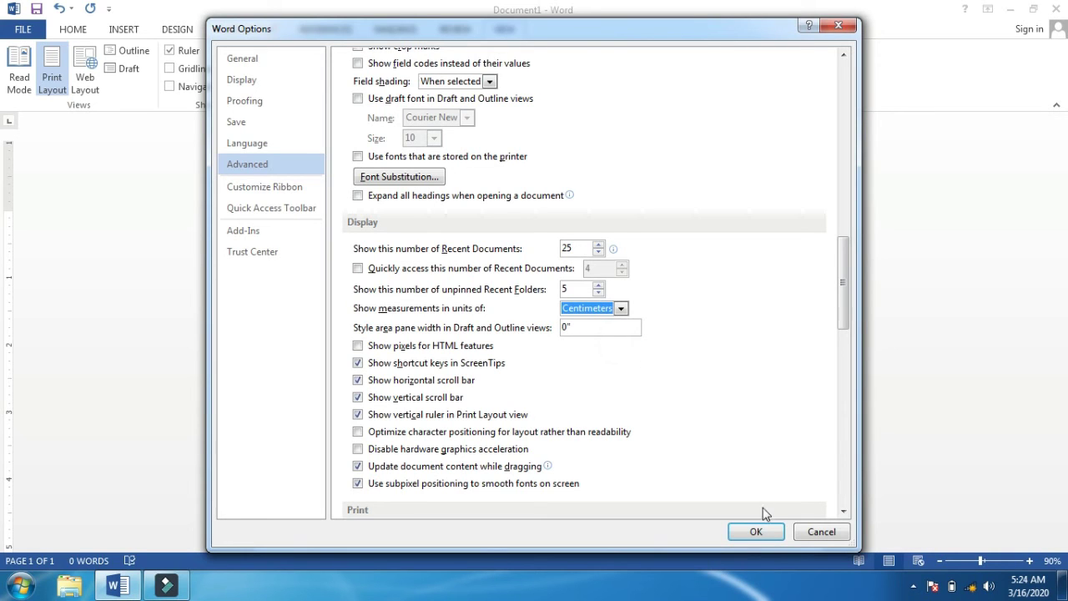
click(757, 532)
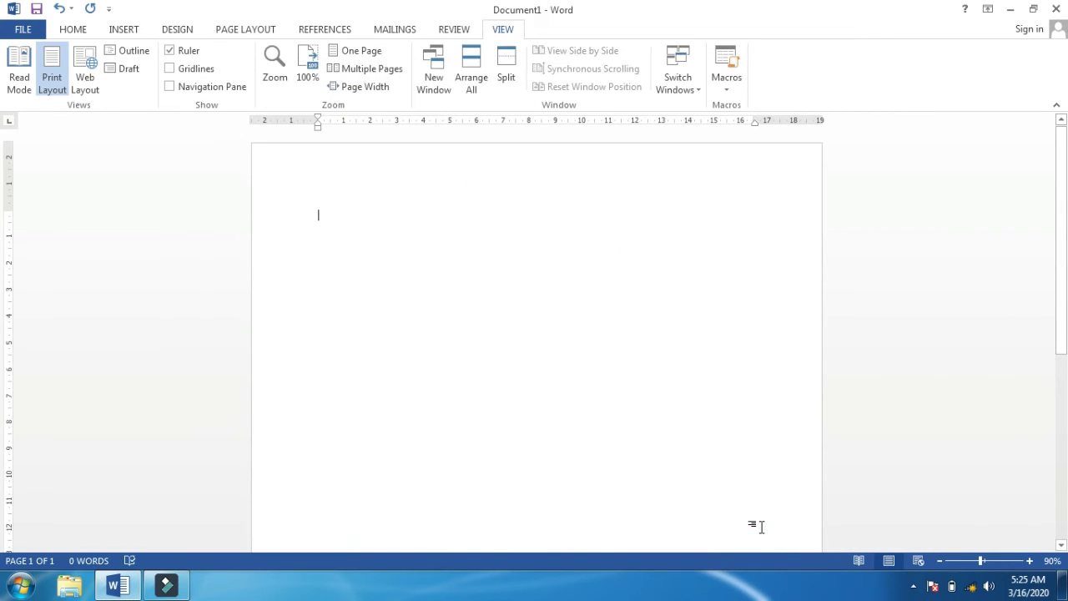